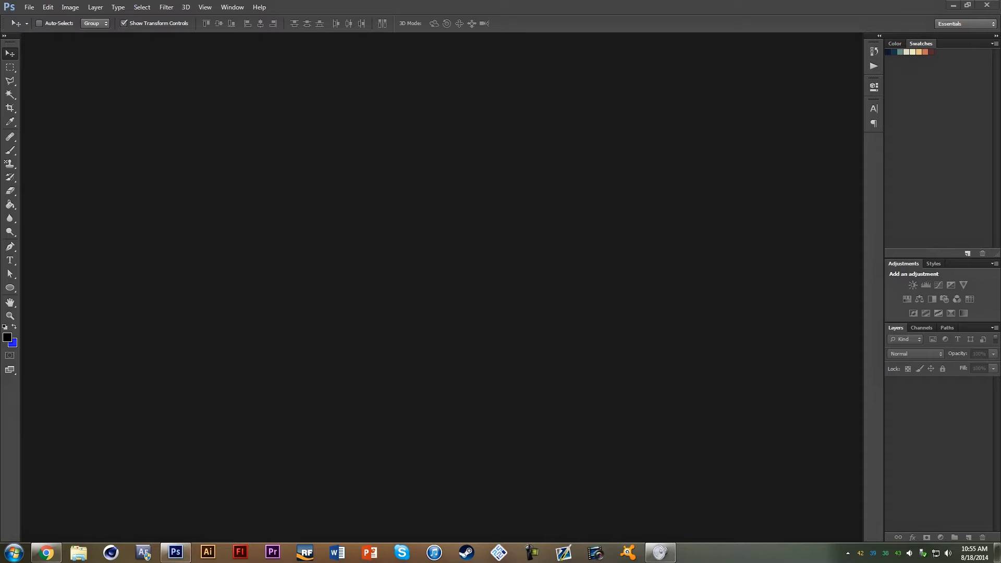
Create a new blank document from the Film & Video HDTV 1080p preset (1920×1080).
left_click(952, 7)
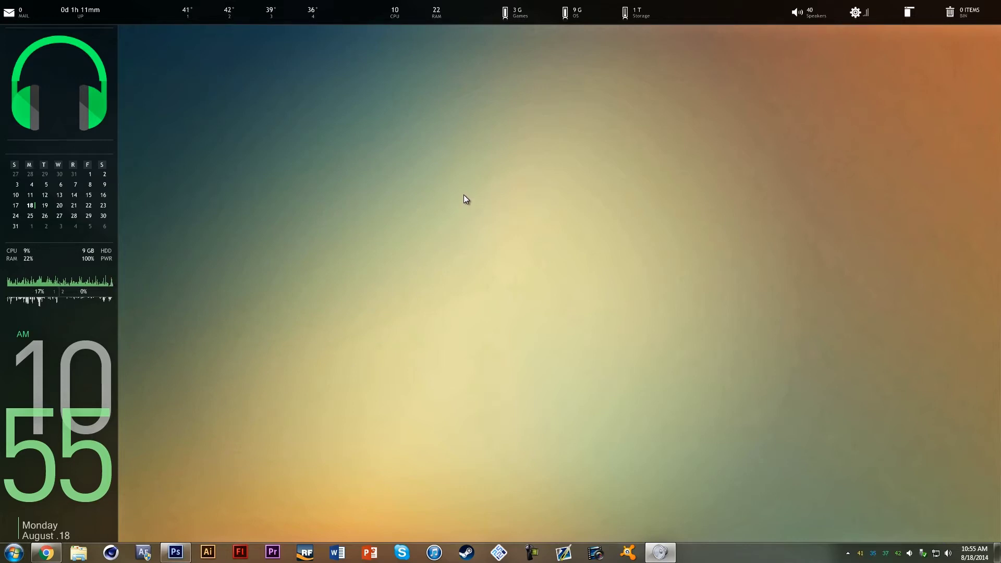
left_click(176, 553)
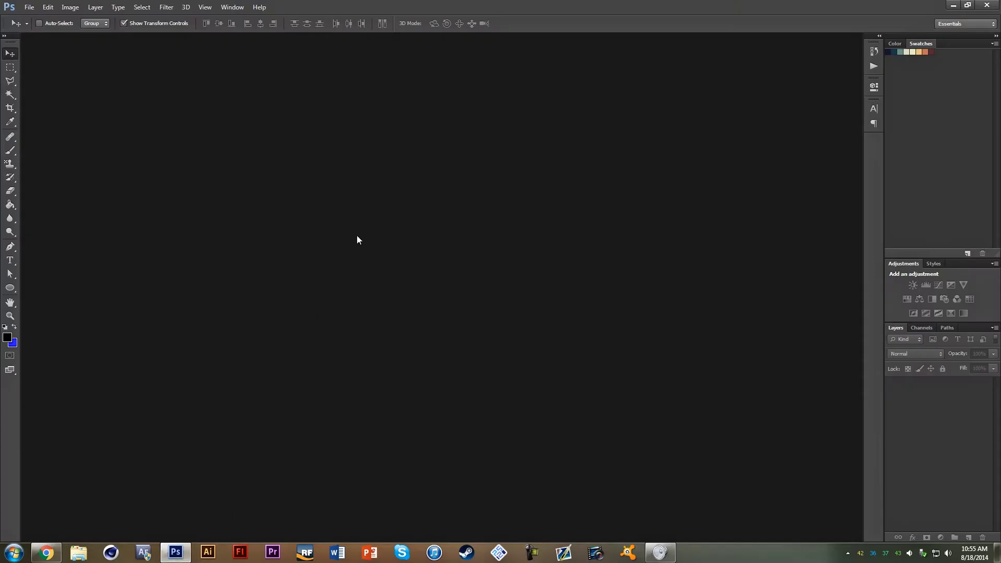
left_click(29, 8)
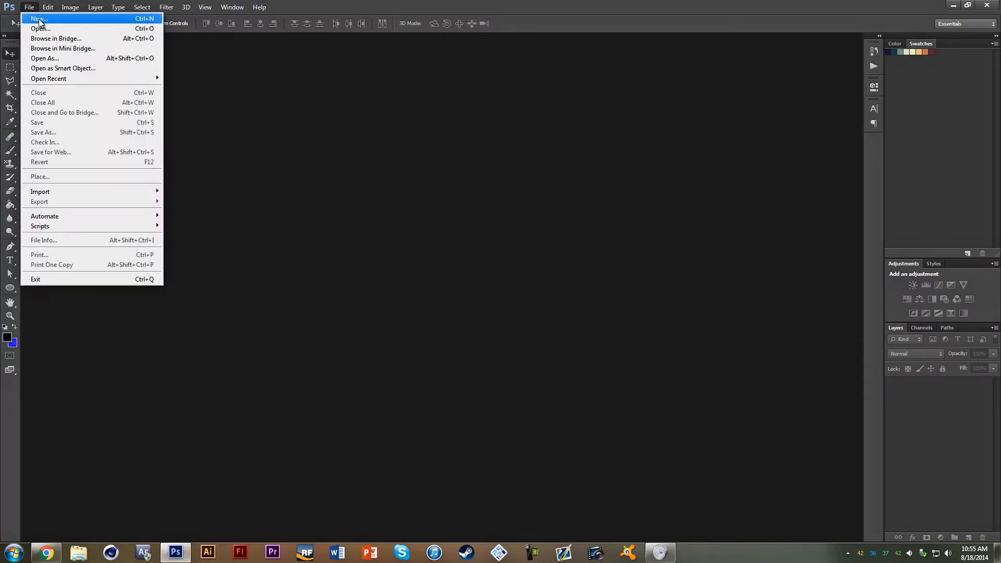
left_click(381, 190)
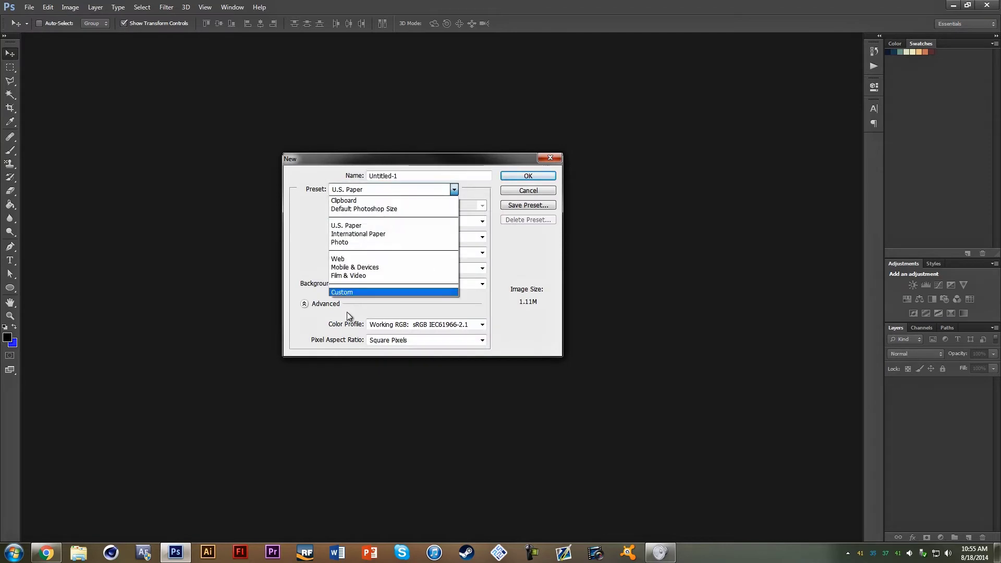
left_click(364, 275)
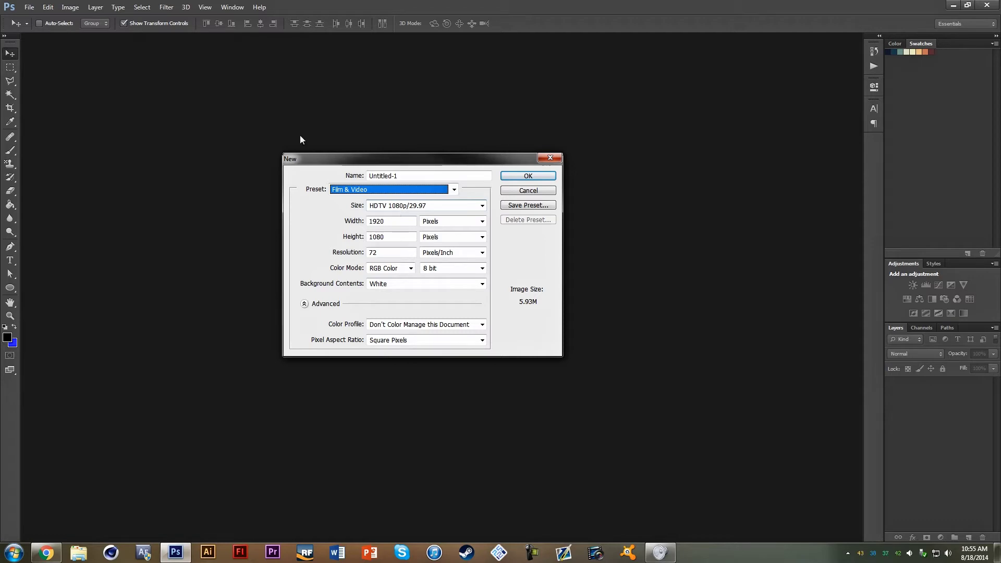
left_click(524, 177)
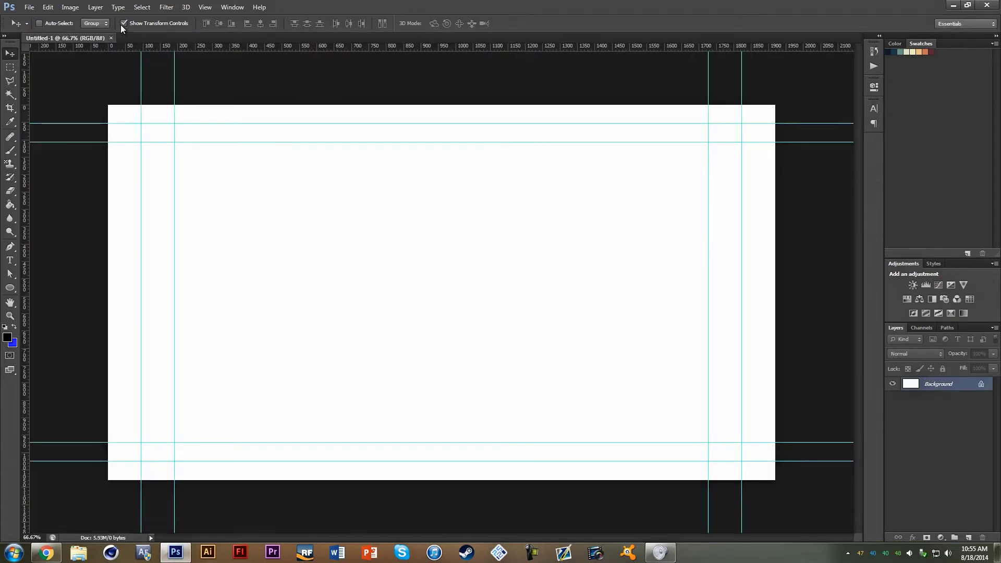
Open g3UrvXl.jpg from My Pictures, enlarging the file browser to find it.
left_click(32, 8)
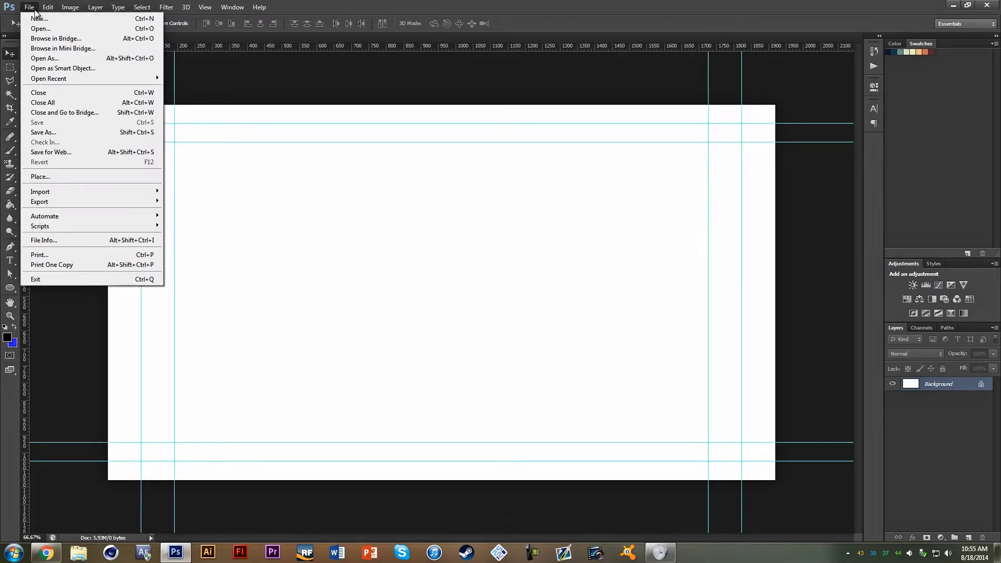
left_click(45, 32)
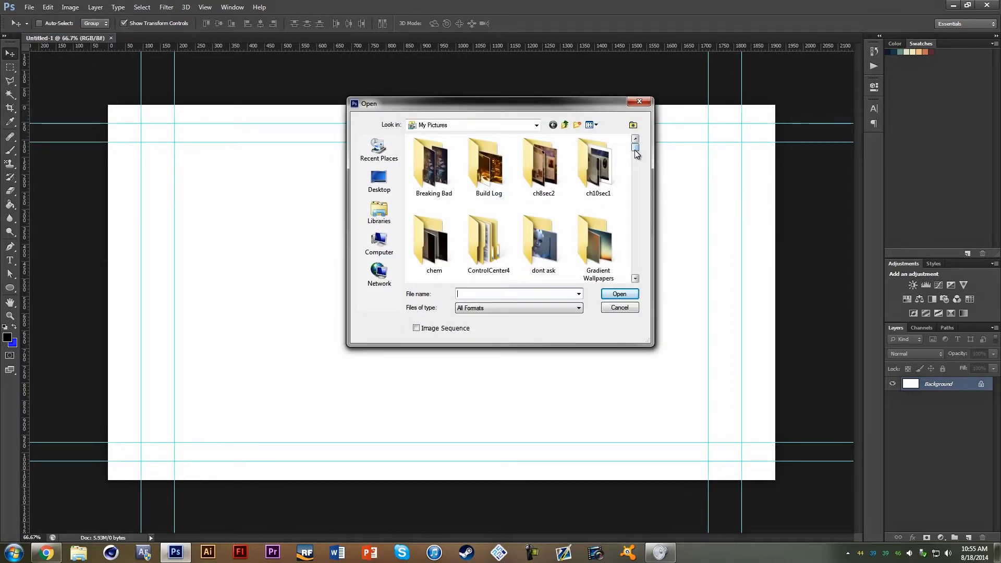
mouse_move(635, 154)
left_mouse_down()
mouse_move(631, 282)
mouse_move(635, 260)
left_mouse_up()
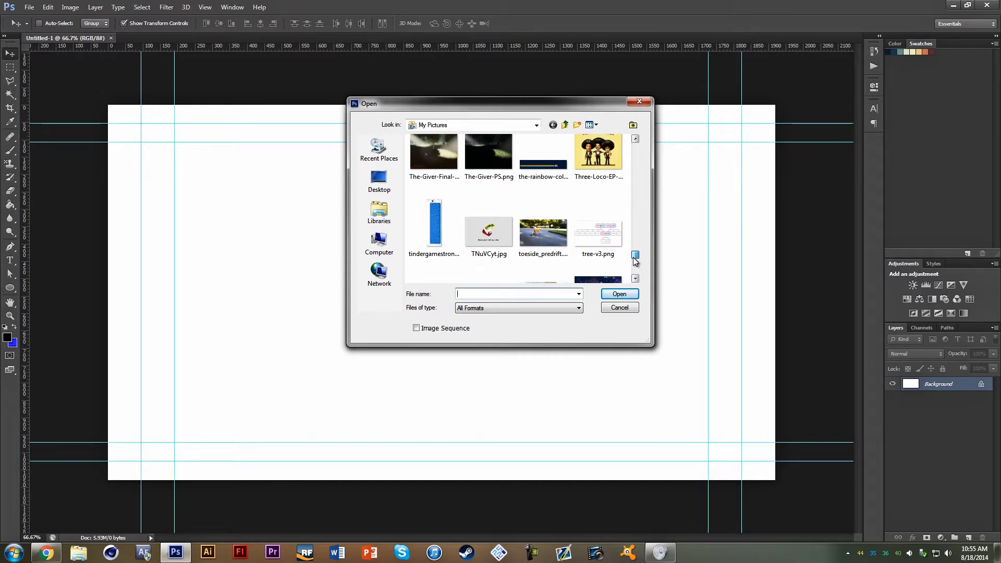
mouse_move(635, 261)
left_mouse_down()
mouse_move(634, 236)
mouse_move(634, 272)
mouse_move(635, 251)
left_mouse_up()
left_click_drag(652, 344, 856, 540)
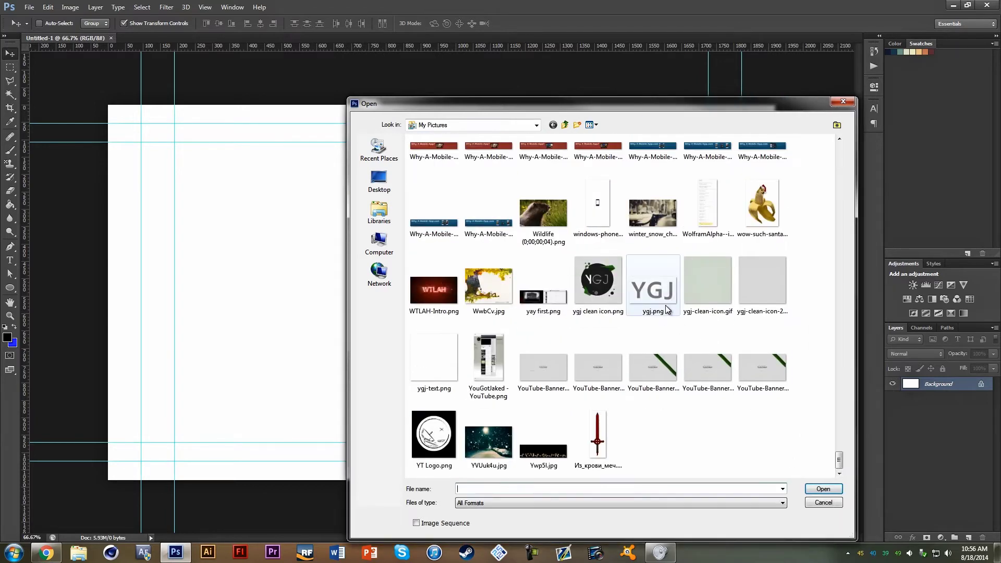
mouse_move(839, 465)
left_mouse_down()
mouse_move(820, 391)
mouse_move(815, 183)
left_mouse_up()
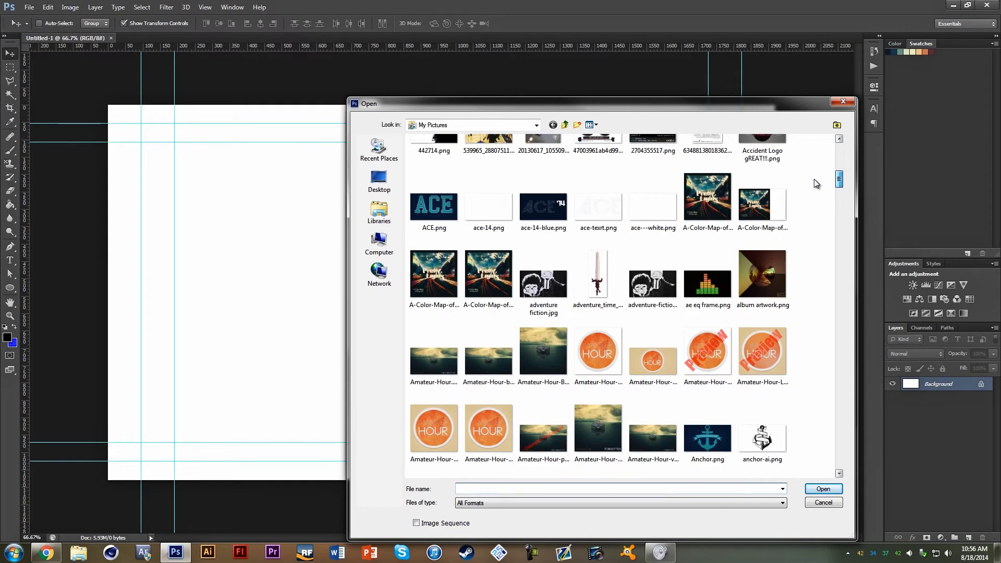
left_click_drag(815, 183, 831, 274)
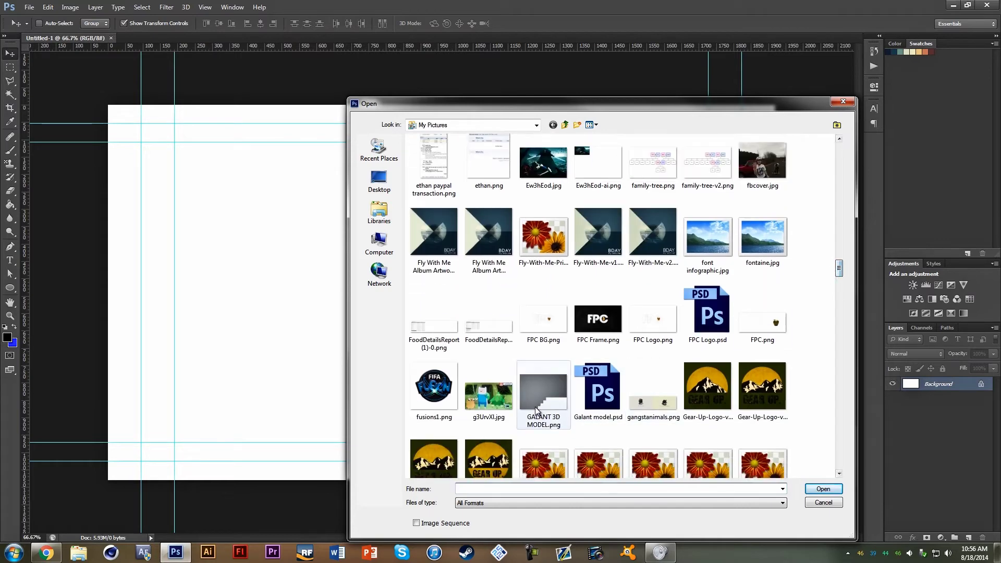
double_click(487, 391)
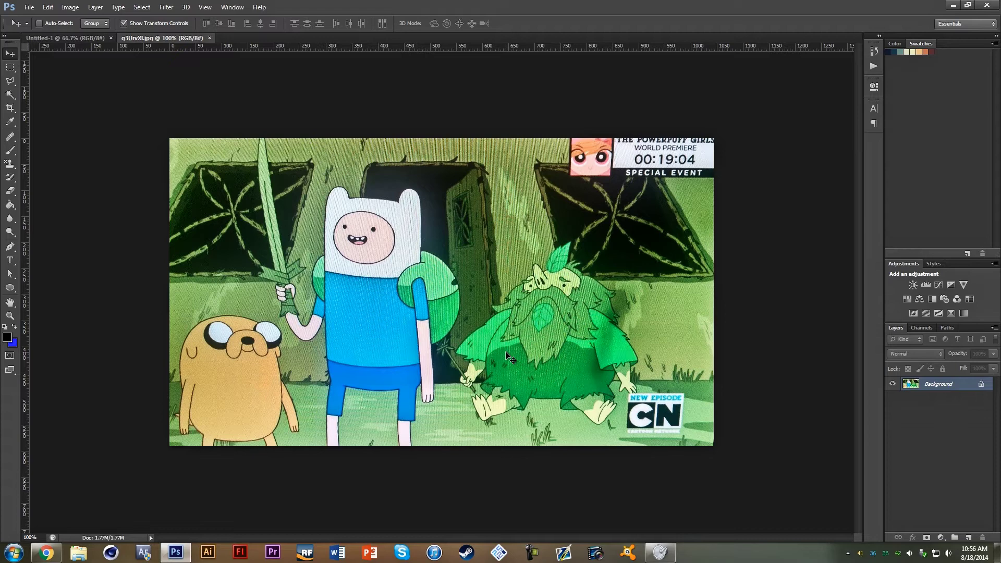
Paste the whole cartoon image into Untitled-1 and scale it to cover the 1920×1080 canvas.
key("ctrl+a")
left_click(52, 36)
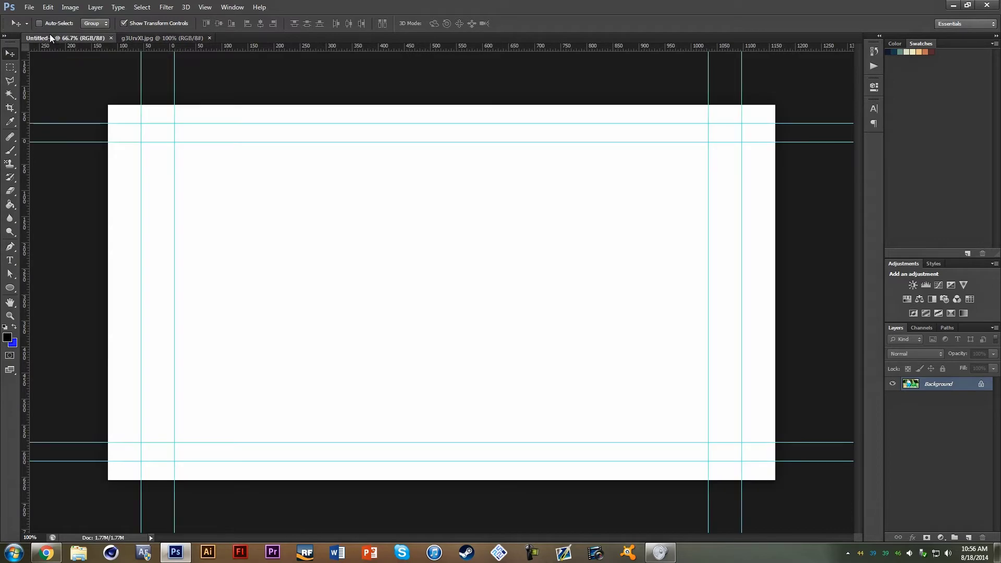
key("ctrl+v")
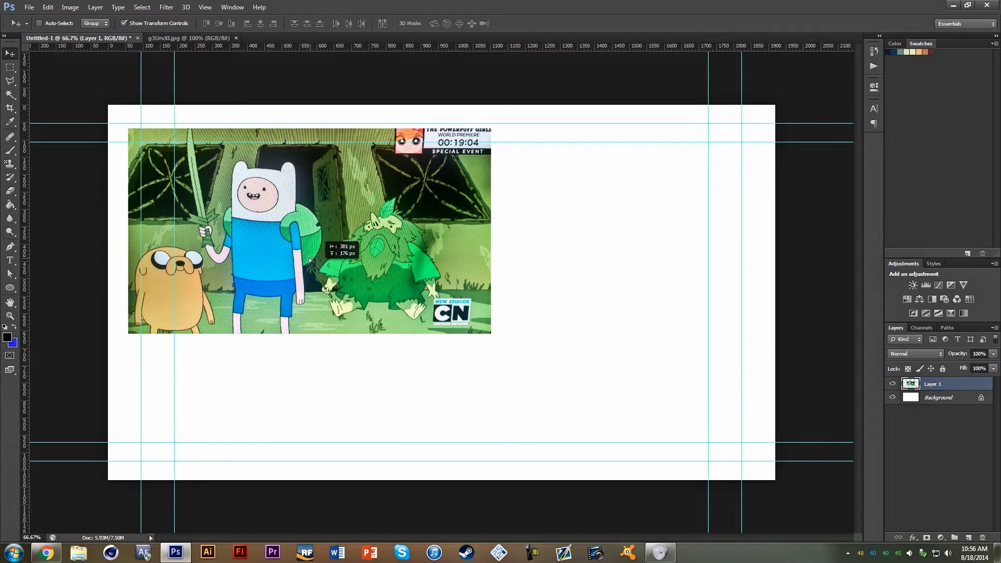
left_click_drag(453, 334, 301, 249)
left_click_drag(470, 309, 775, 478)
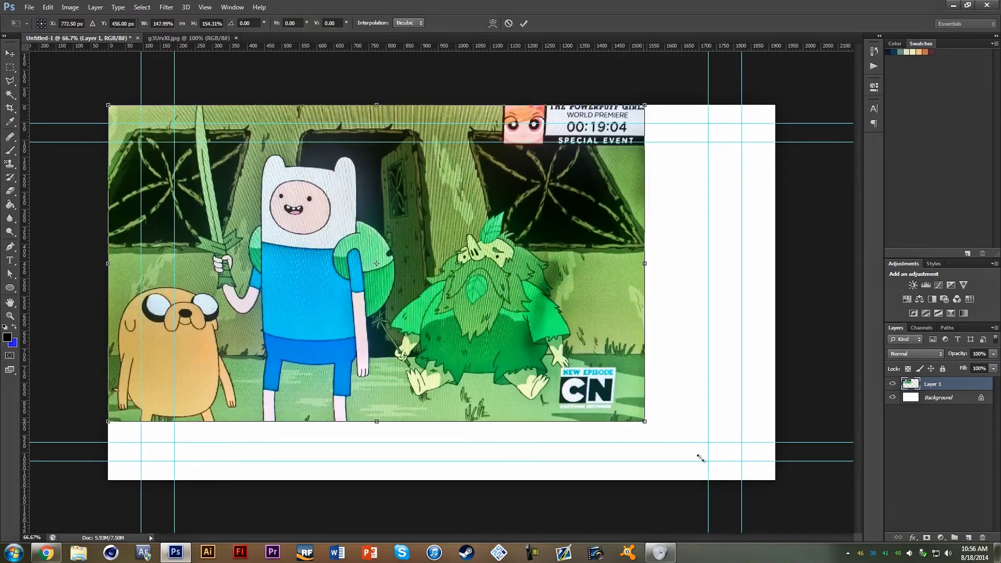
left_click(10, 53)
left_click(432, 208)
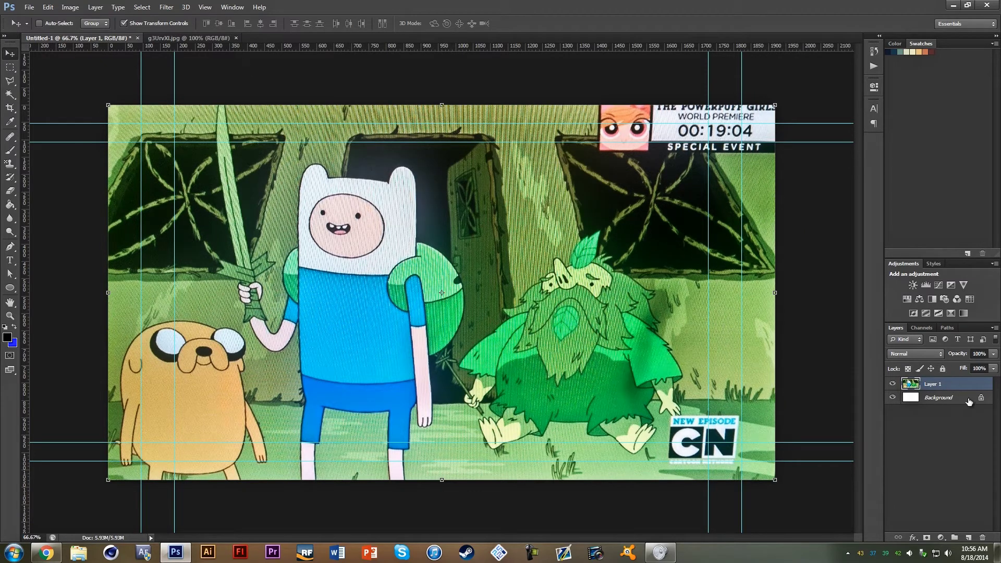
Apply a Gaussian Blur of radius about 150 to Layer 1.
left_click(167, 8)
mouse_move(200, 112)
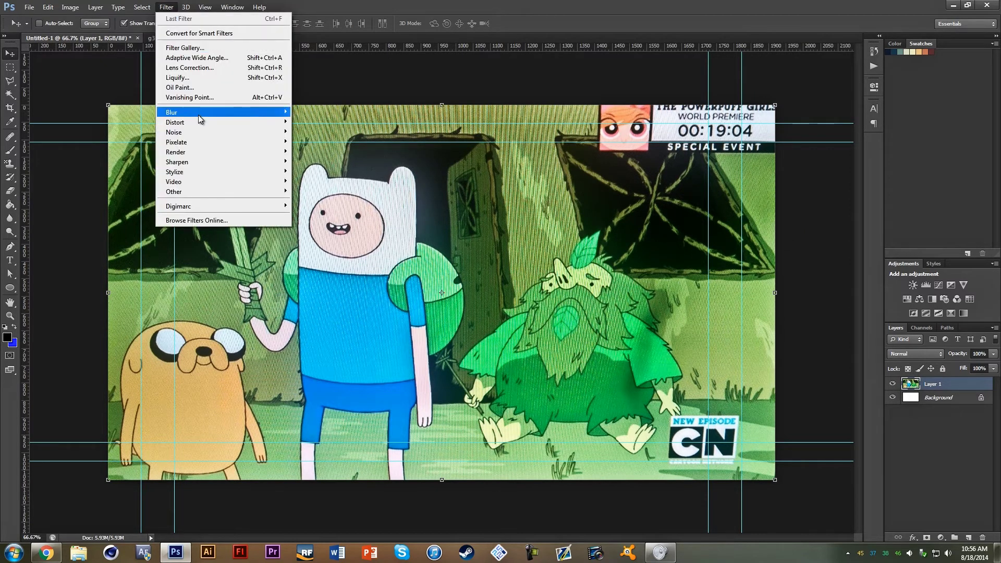
left_click(335, 188)
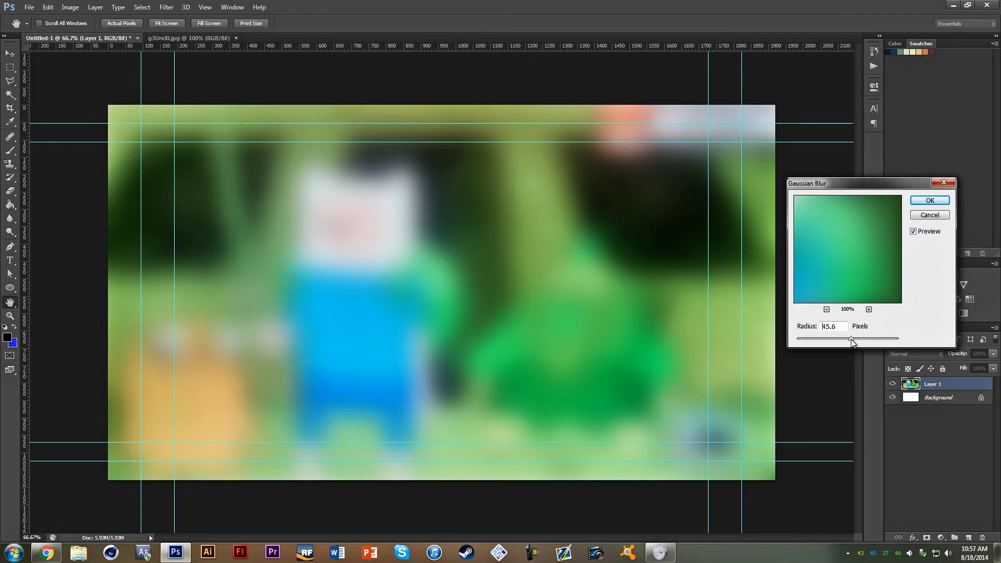
left_click_drag(858, 340, 864, 339)
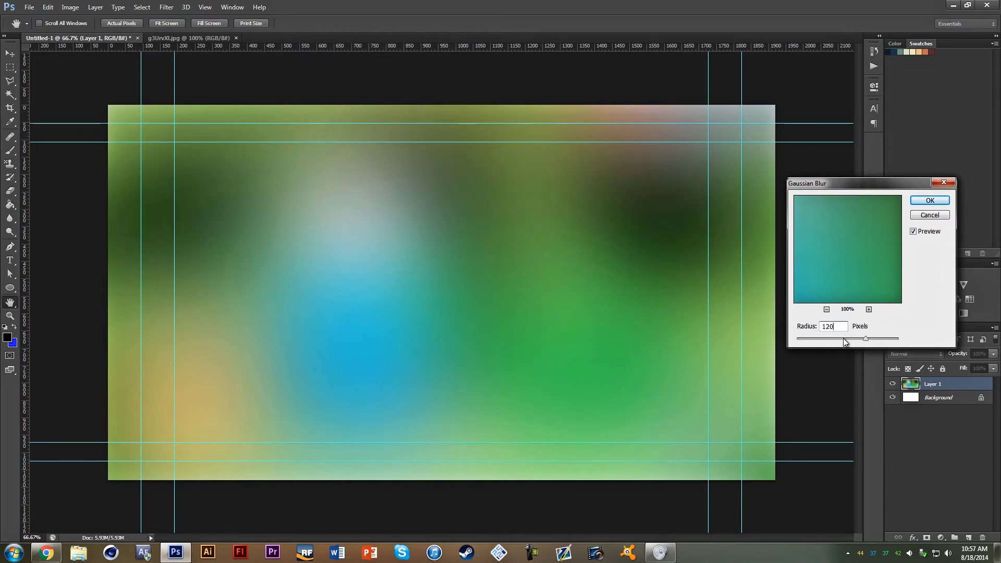
left_click(872, 339)
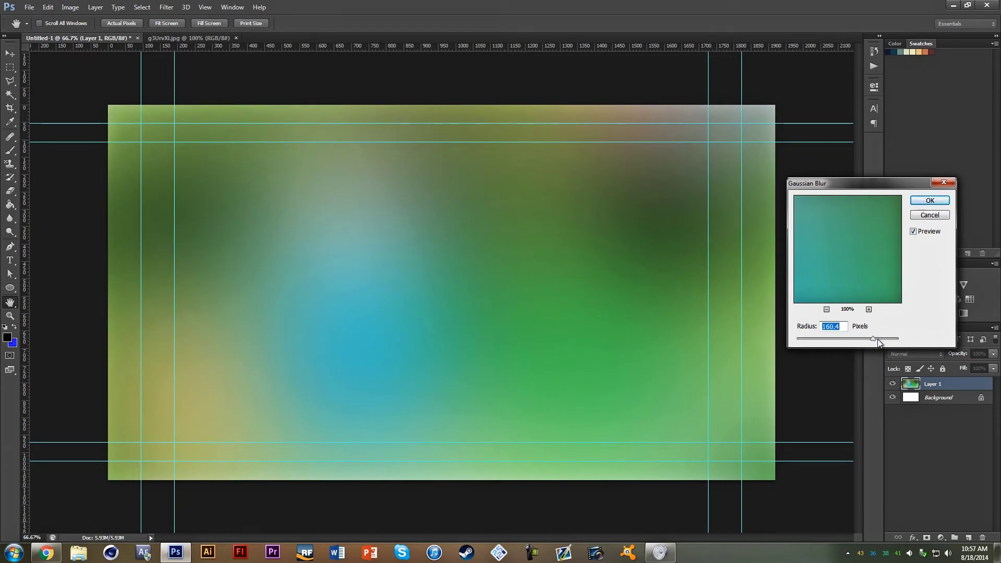
type("150")
left_click(930, 200)
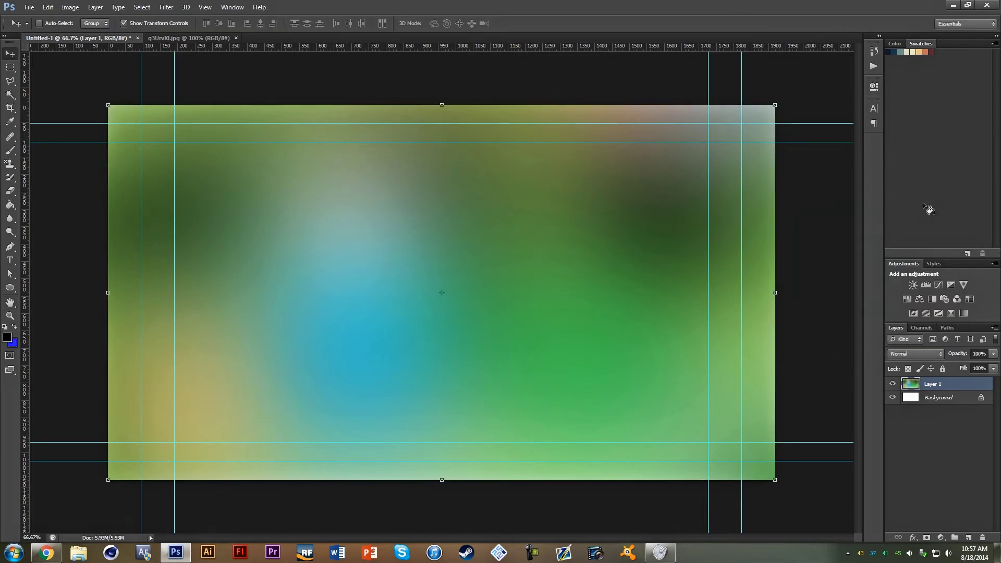
Hide the guides and inspect the blur at Actual Pixels, then fit to screen.
key("ctrl+semicolon")
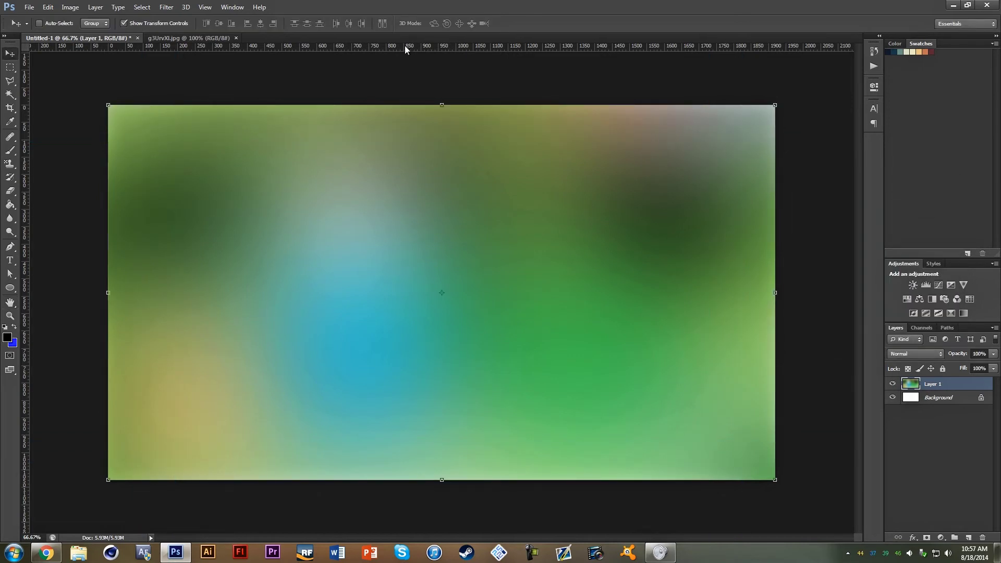
key("z")
left_click(283, 23)
scroll(357, 214, "down", 5)
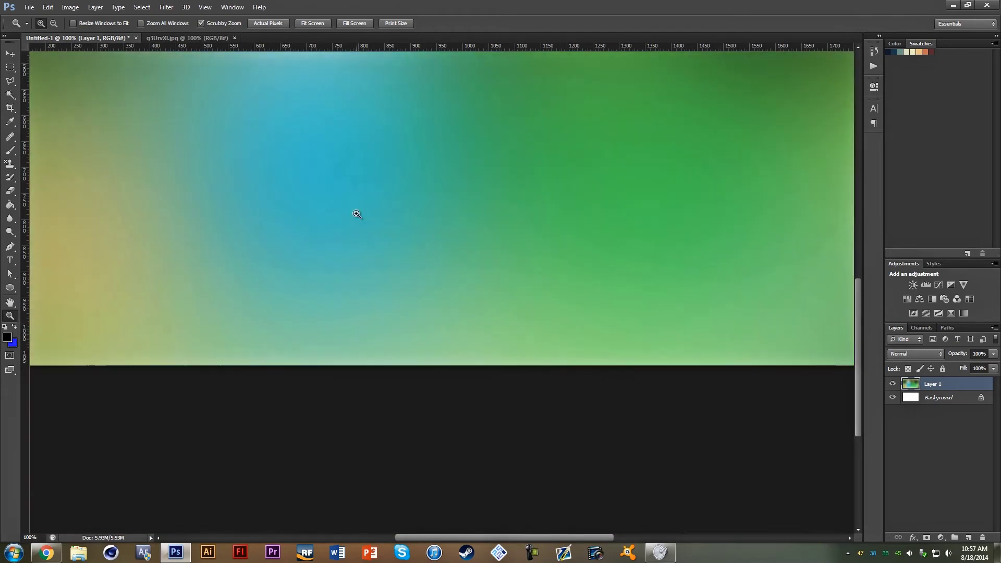
scroll(357, 214, "up", 5)
scroll(356, 214, "down", 3)
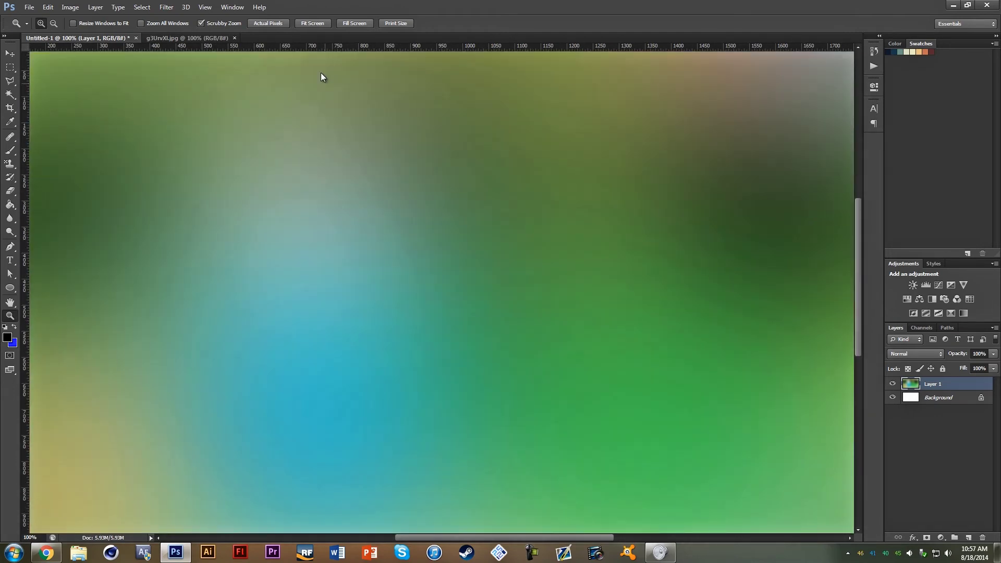
left_click(328, 20)
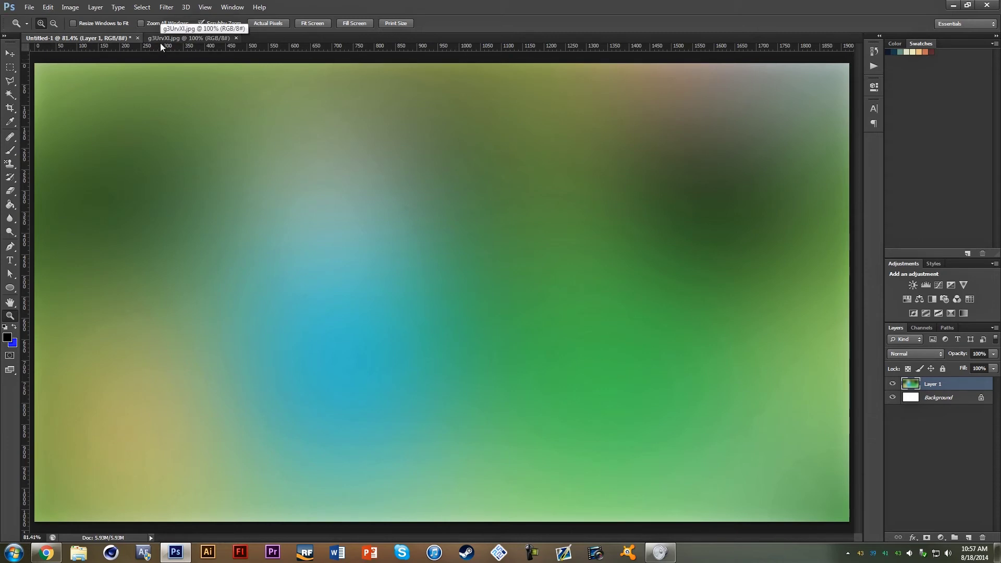
Open the sunset road photo 5WB9dJ4.jpg.
left_click(29, 9)
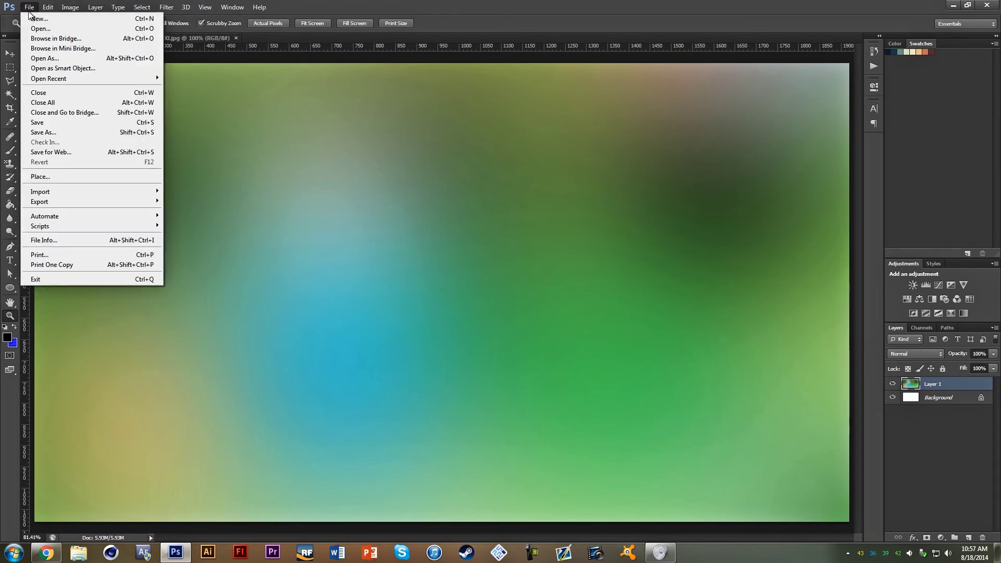
left_click(40, 28)
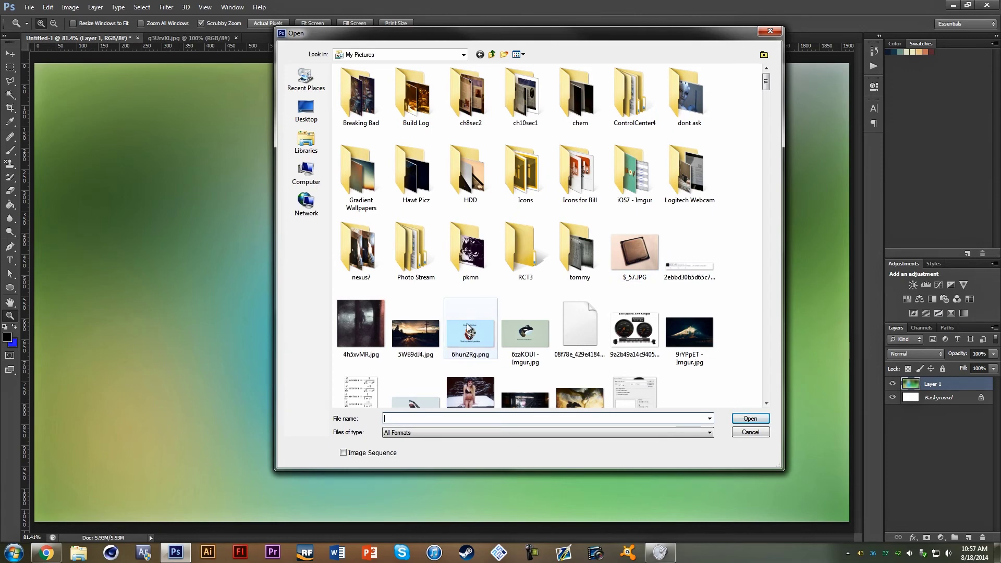
double_click(428, 318)
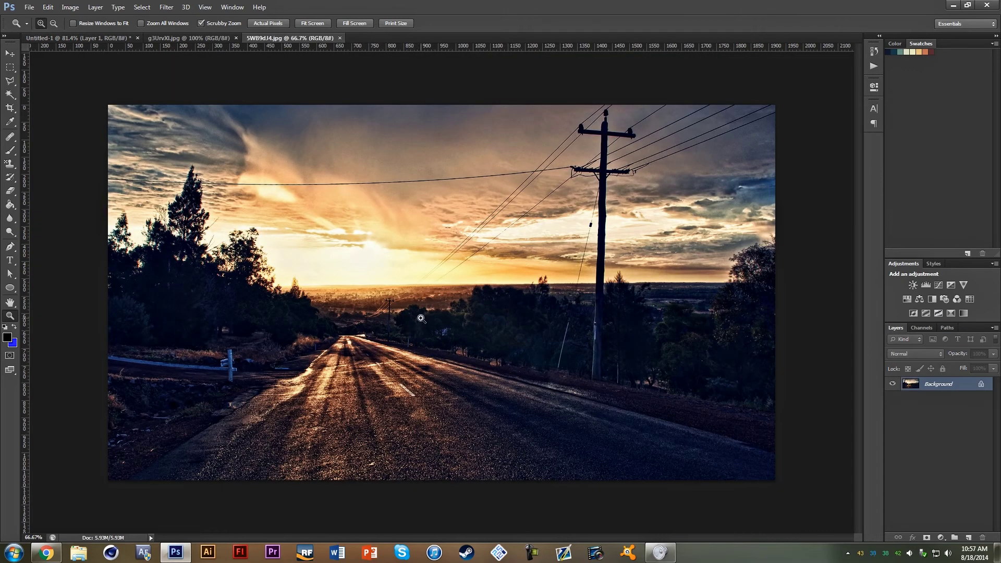
Apply a radius-150 Gaussian Blur to the road photo.
left_click(168, 10)
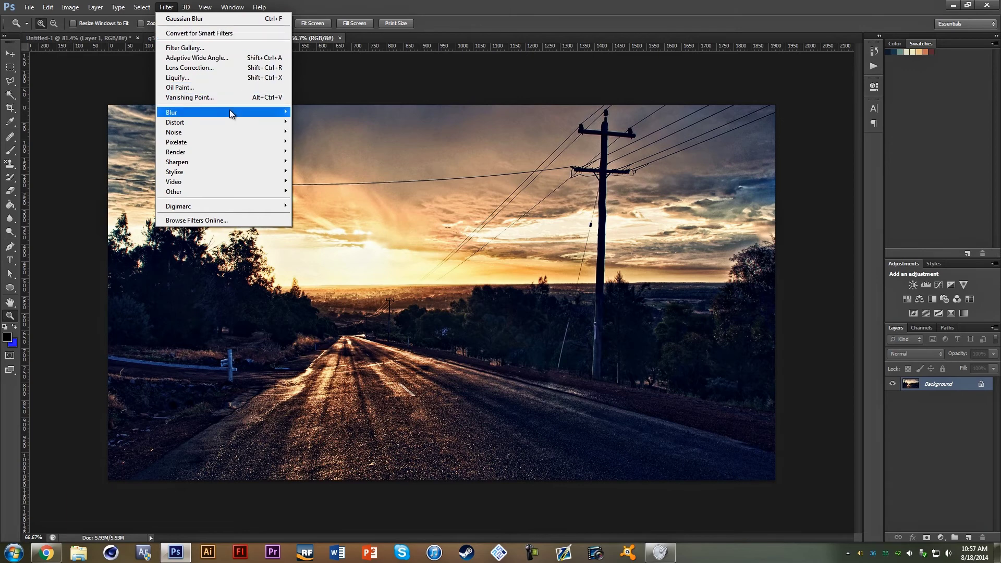
mouse_move(171, 112)
left_click(330, 185)
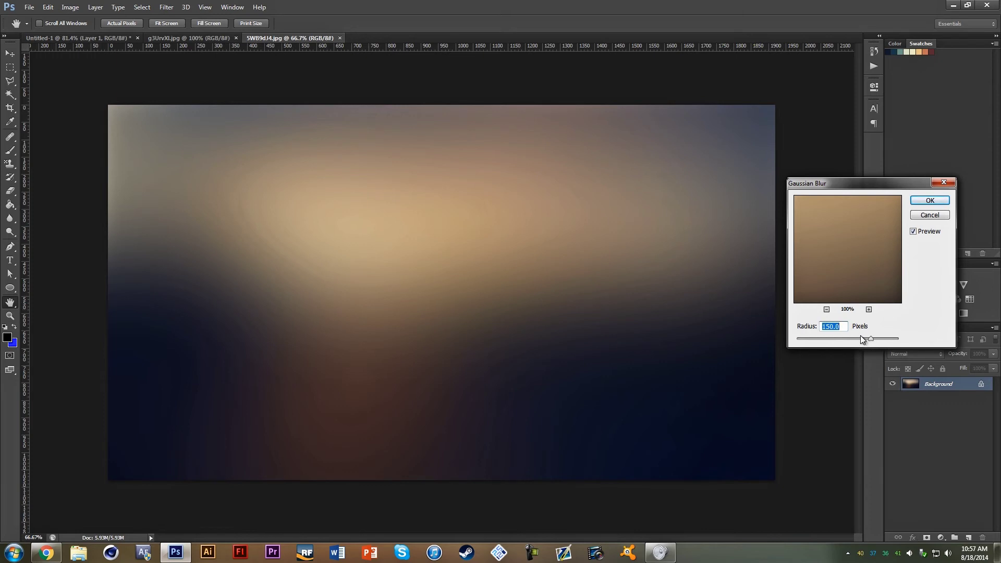
type("120")
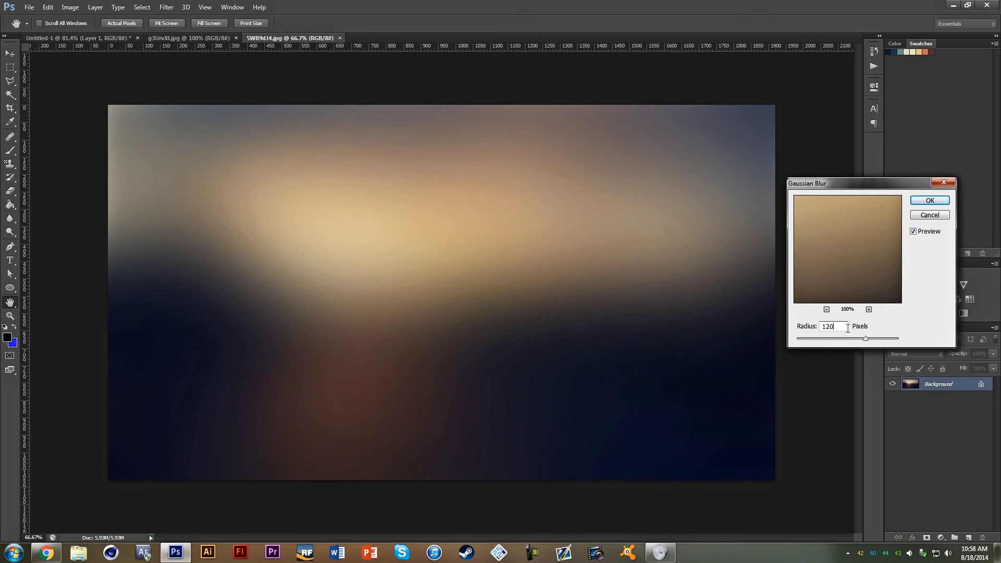
left_click(808, 330)
type("150")
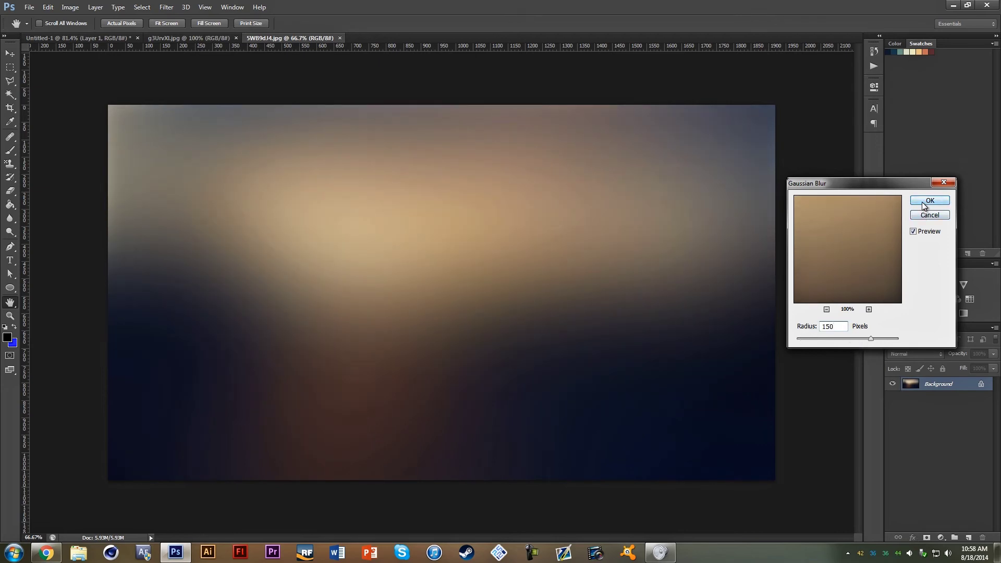
left_click(922, 202)
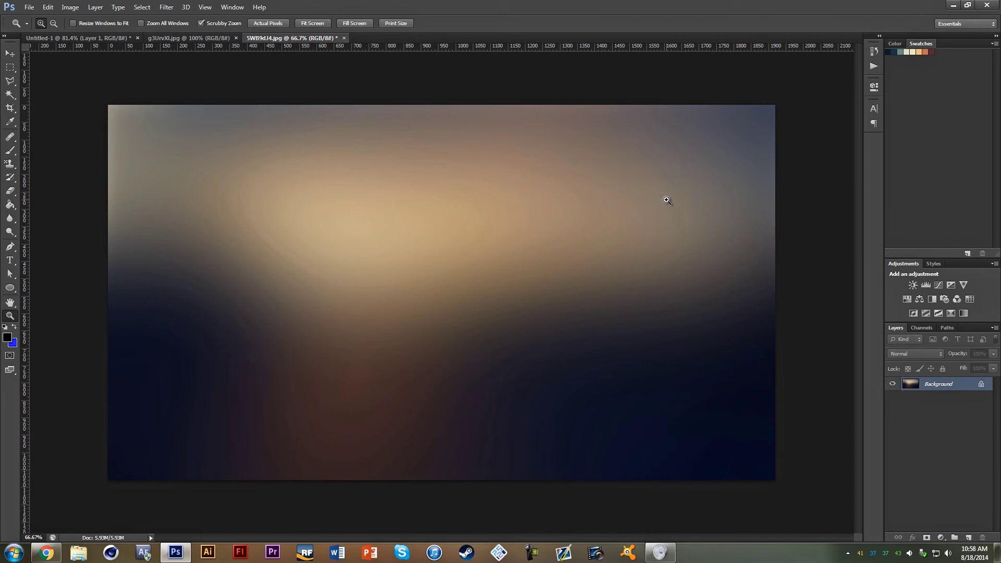
Zoom in to check the blurred gradient for banding, then fit it to screen.
left_click(262, 21)
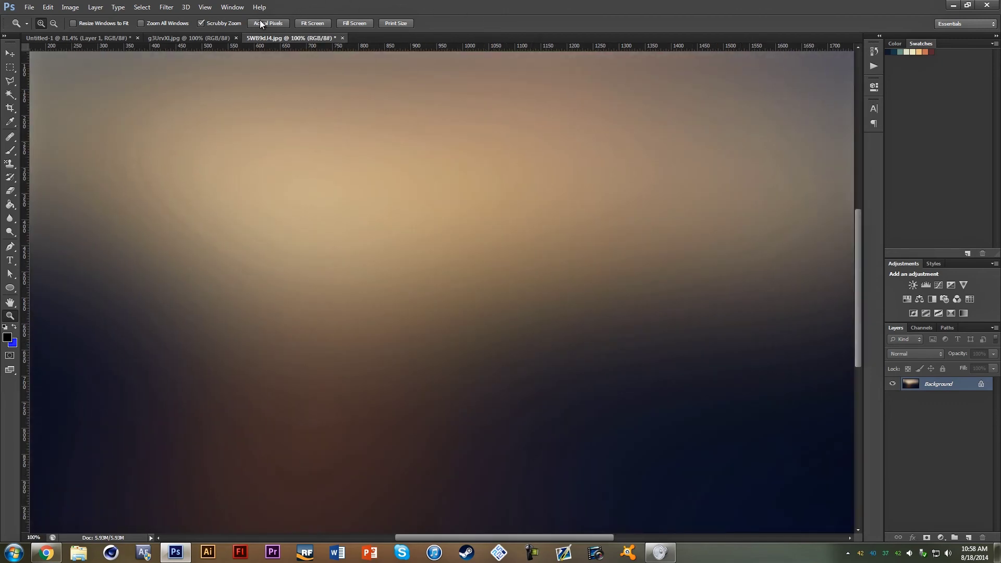
left_click(660, 277)
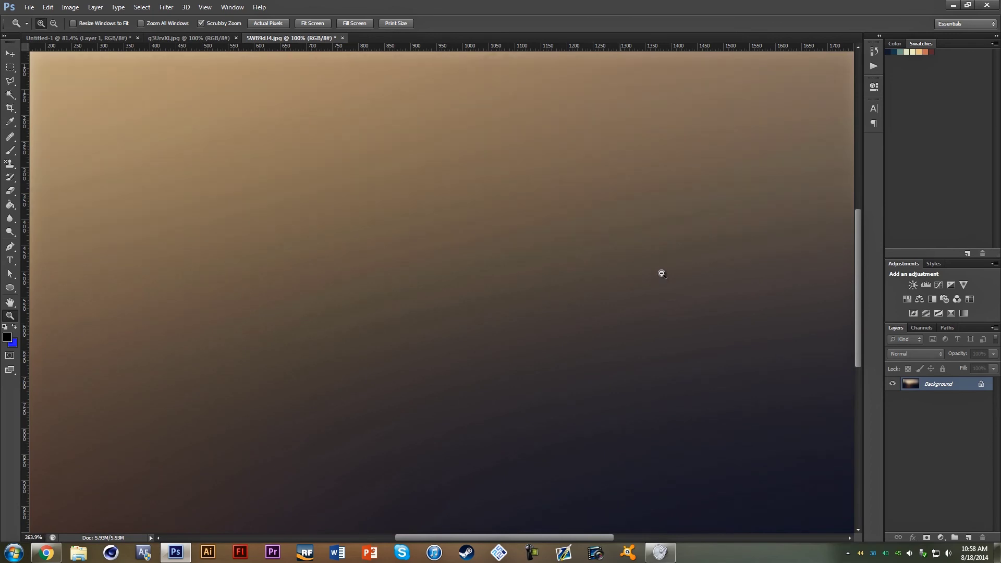
left_click_drag(662, 272, 599, 297)
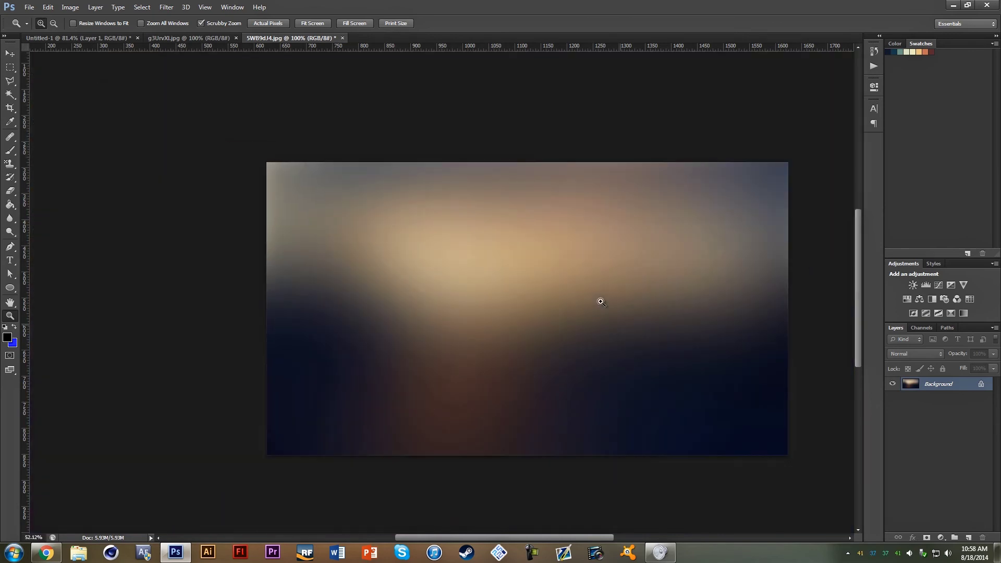
left_click(302, 24)
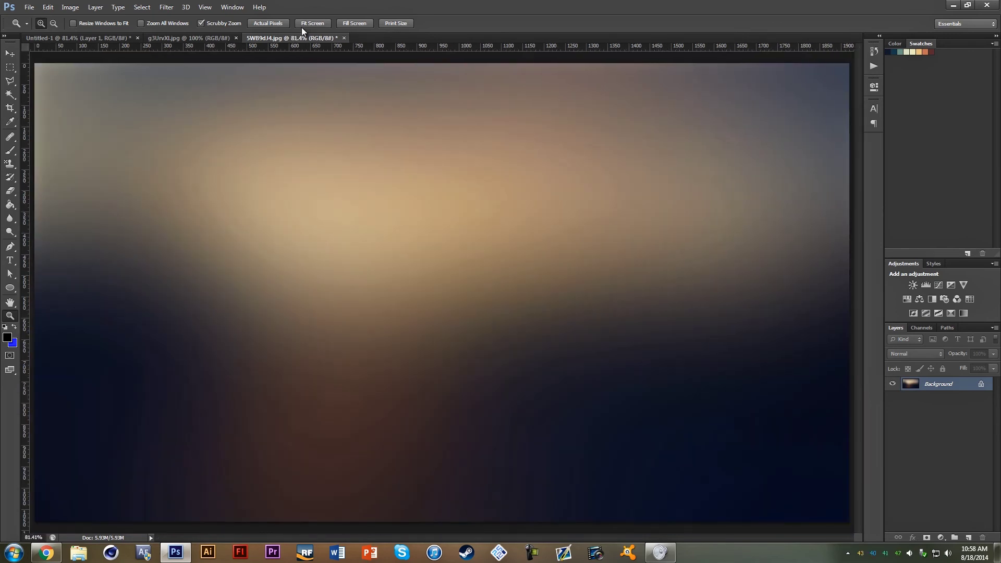
Add 0.6% Gaussian monochromatic noise to the blurred photo.
left_click(166, 7)
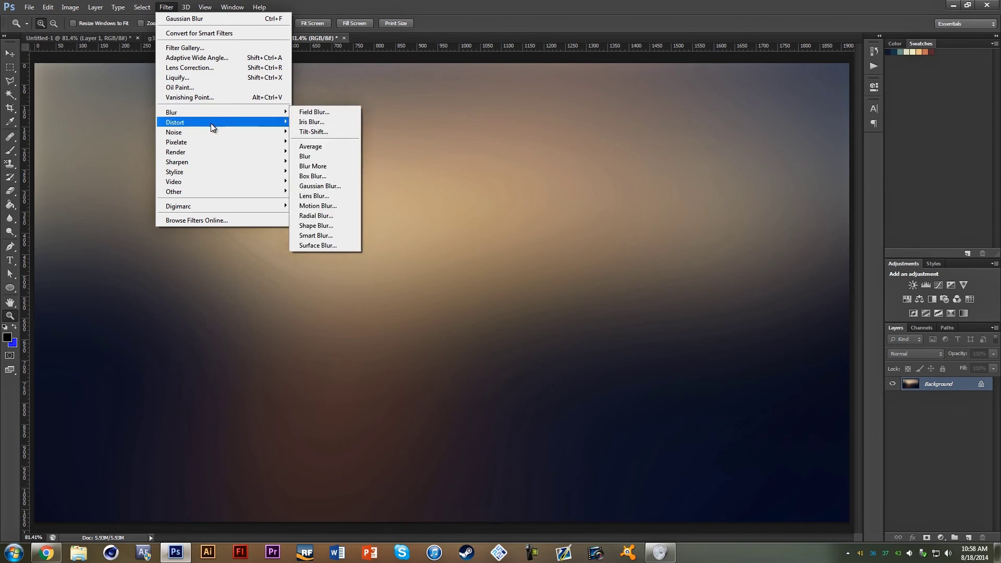
mouse_move(175, 133)
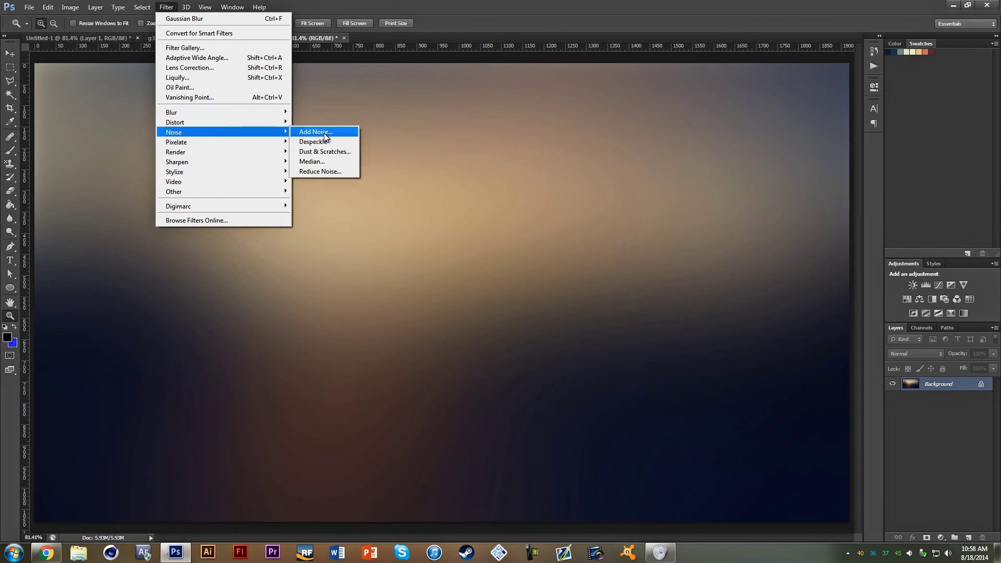
left_click(315, 131)
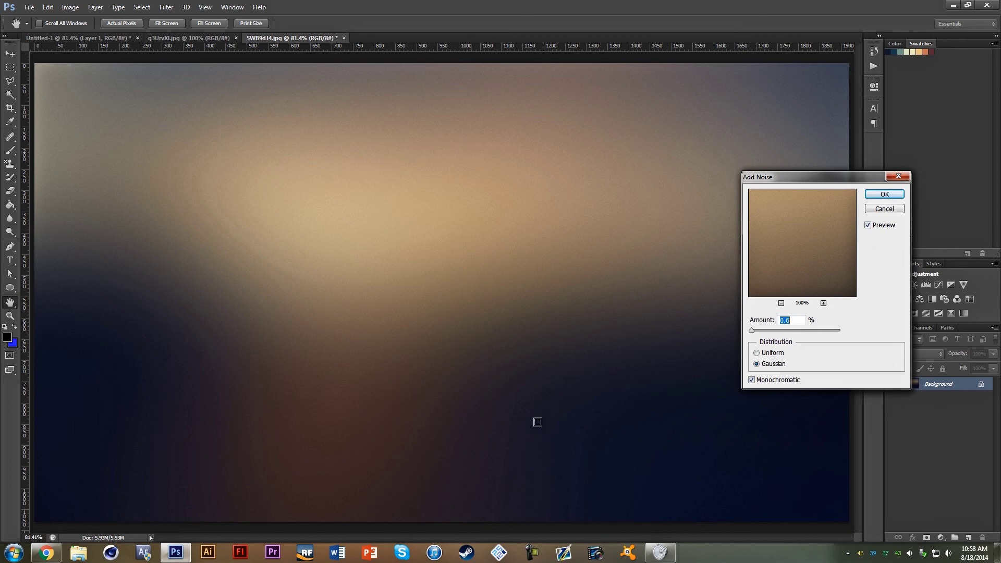
left_click_drag(756, 333, 757, 334)
type(".6")
left_click(884, 196)
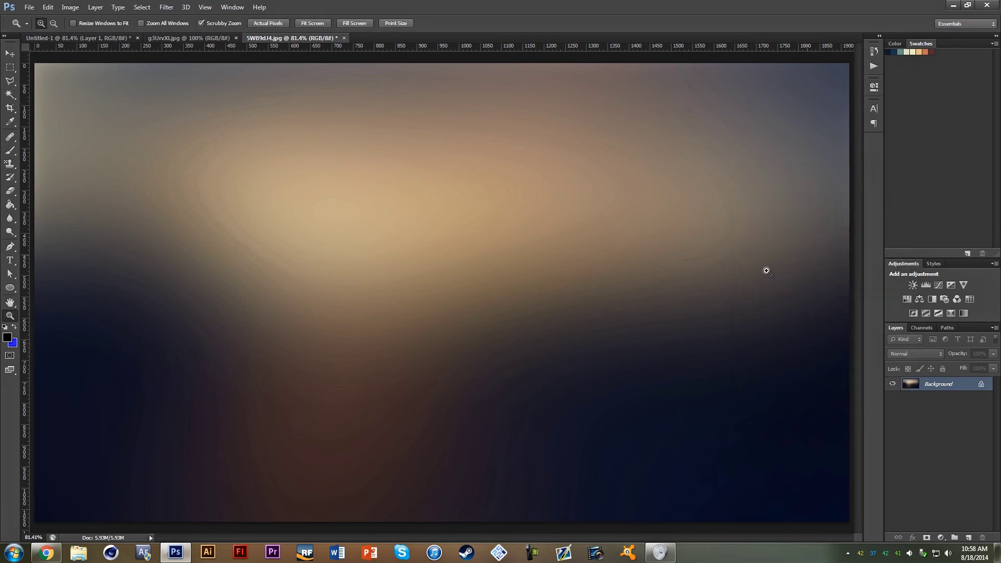